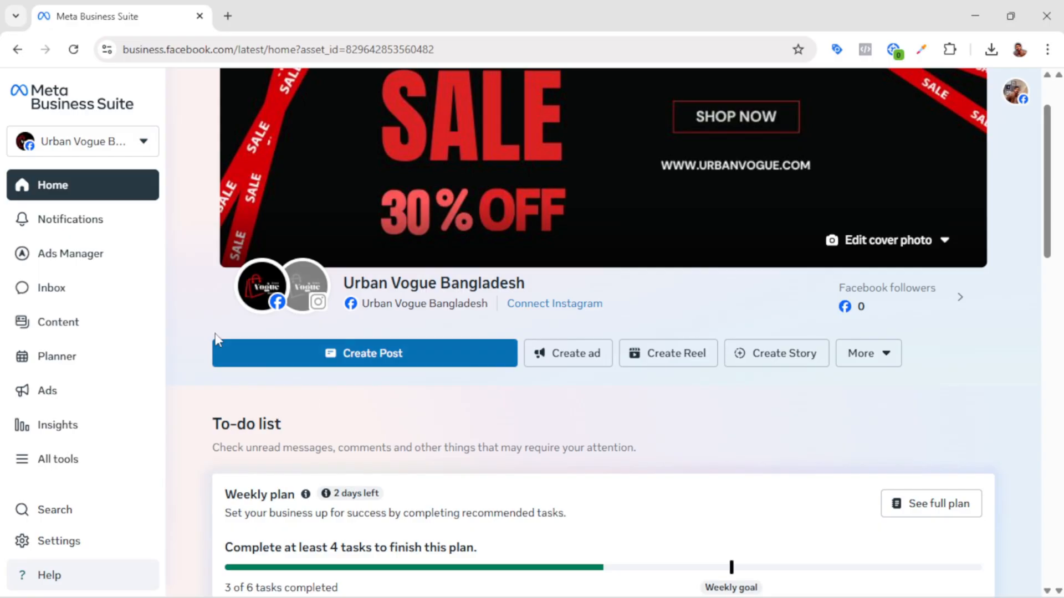
Step: Open the business asset switcher and compare the business portfolios with the assets under the personal account
click(145, 144)
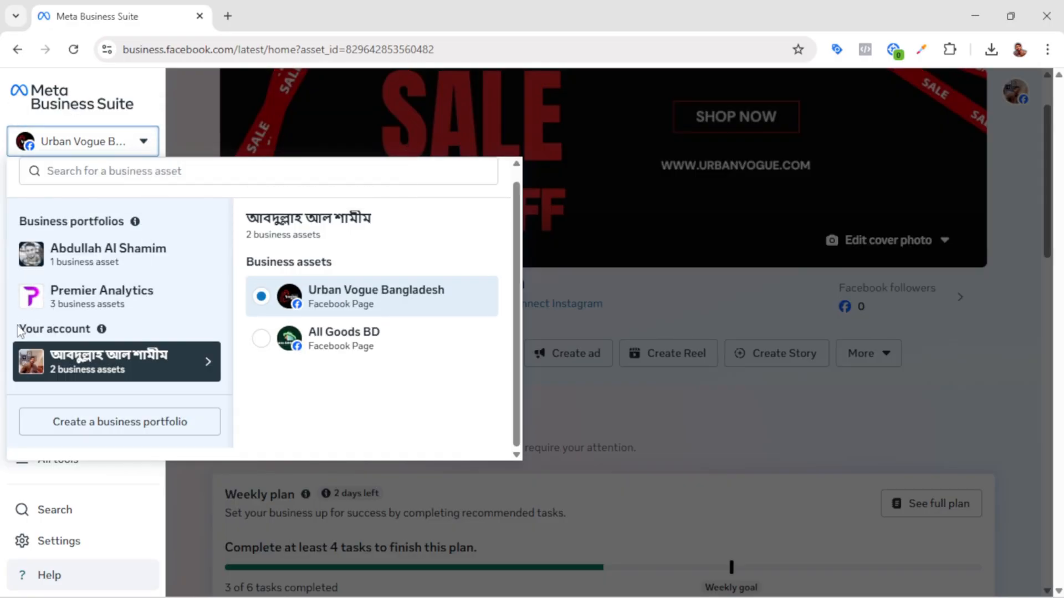
drag(20, 328, 100, 331)
mouse_move(101, 332)
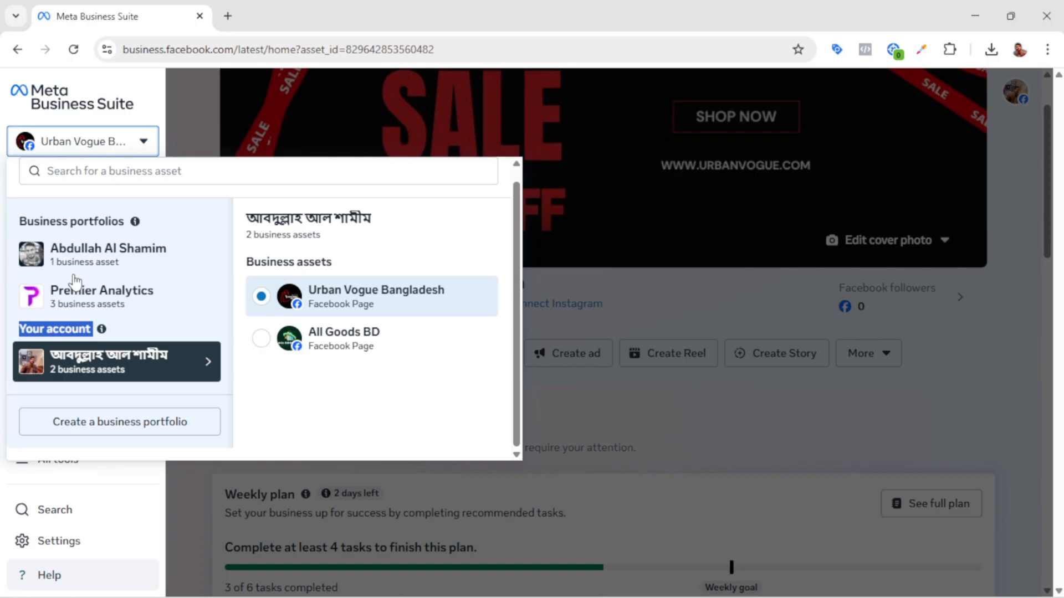
drag(21, 221, 127, 226)
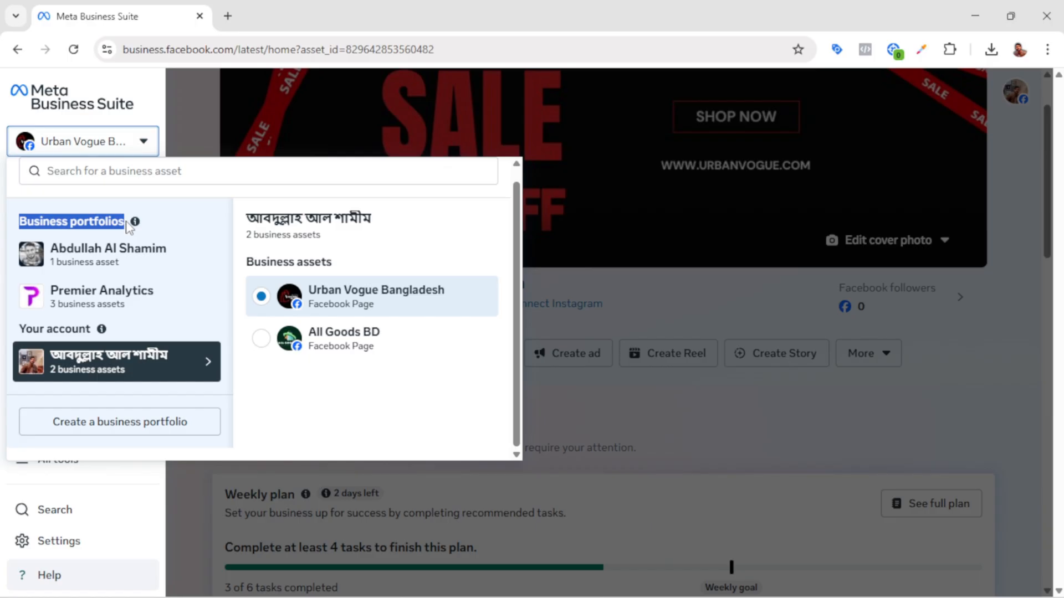
click(203, 400)
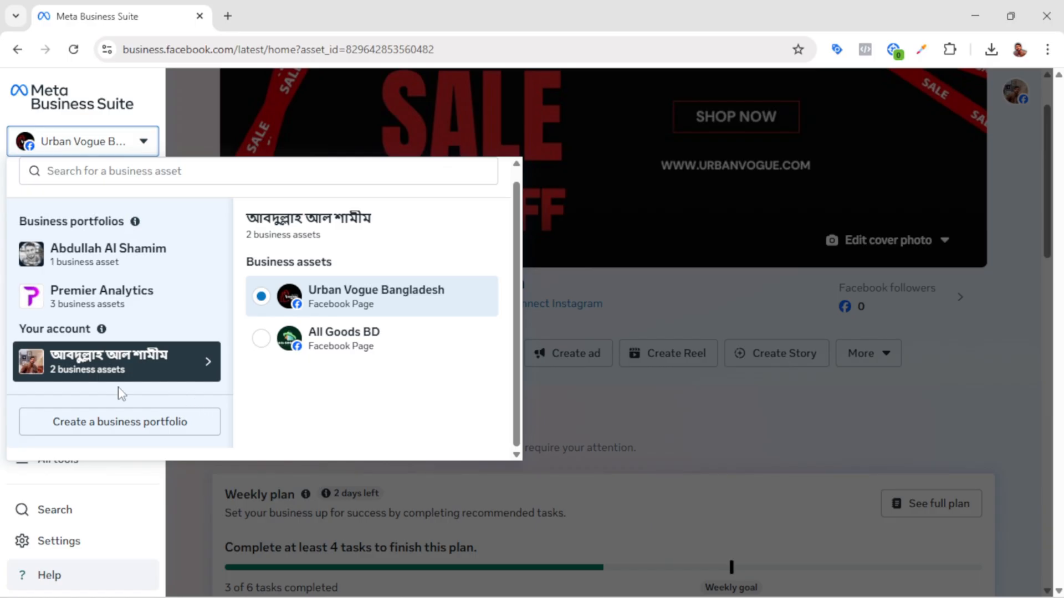
drag(21, 331, 91, 331)
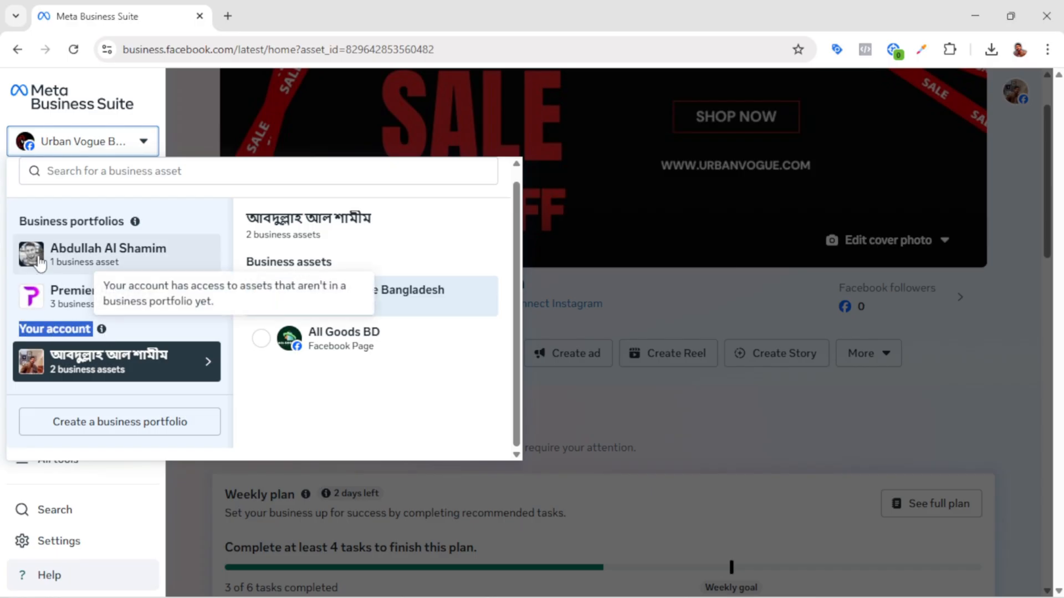
drag(20, 221, 116, 217)
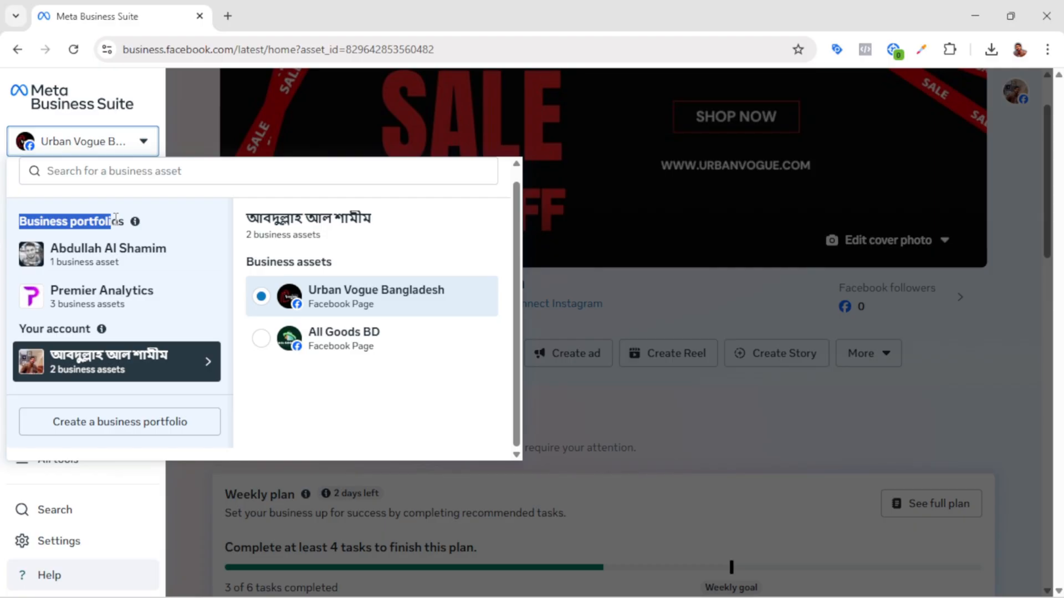
click(132, 326)
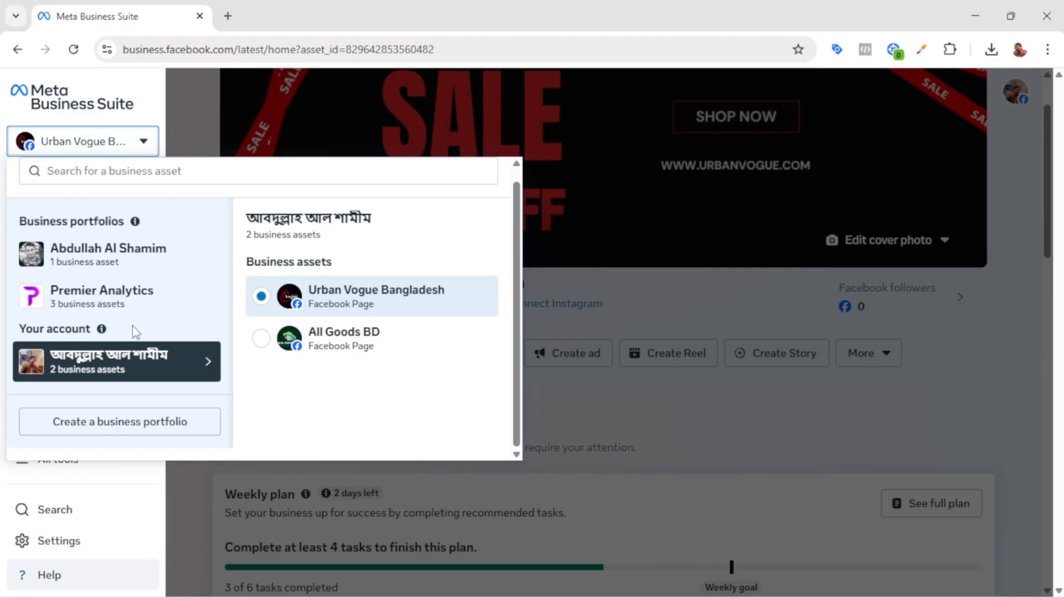
drag(19, 221, 129, 223)
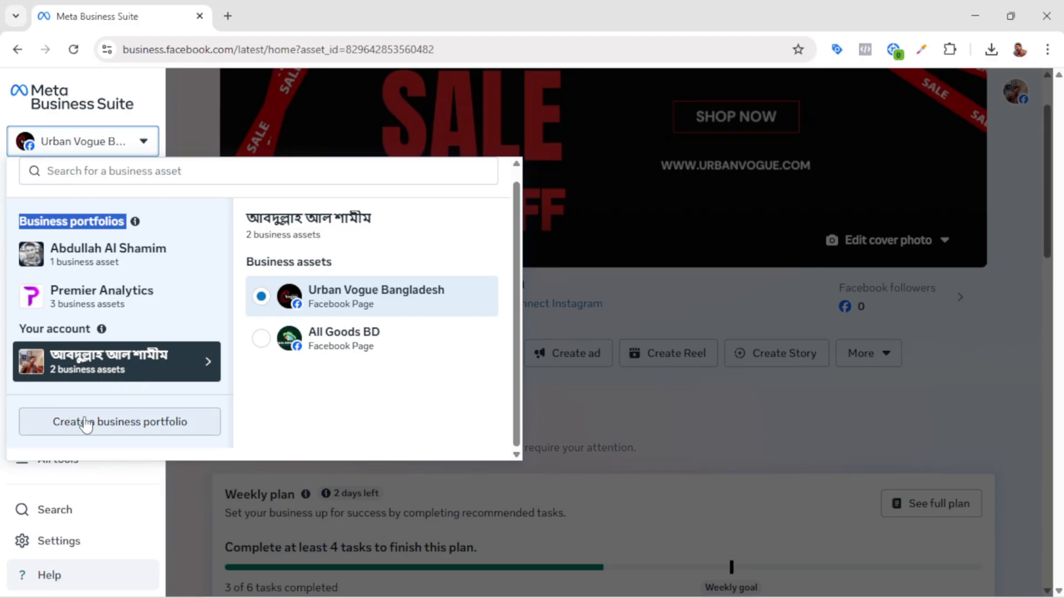
Step: Open the form for creating a business portfolio, inspect its portfolio name and contact fields, and close it without creating anything
click(121, 423)
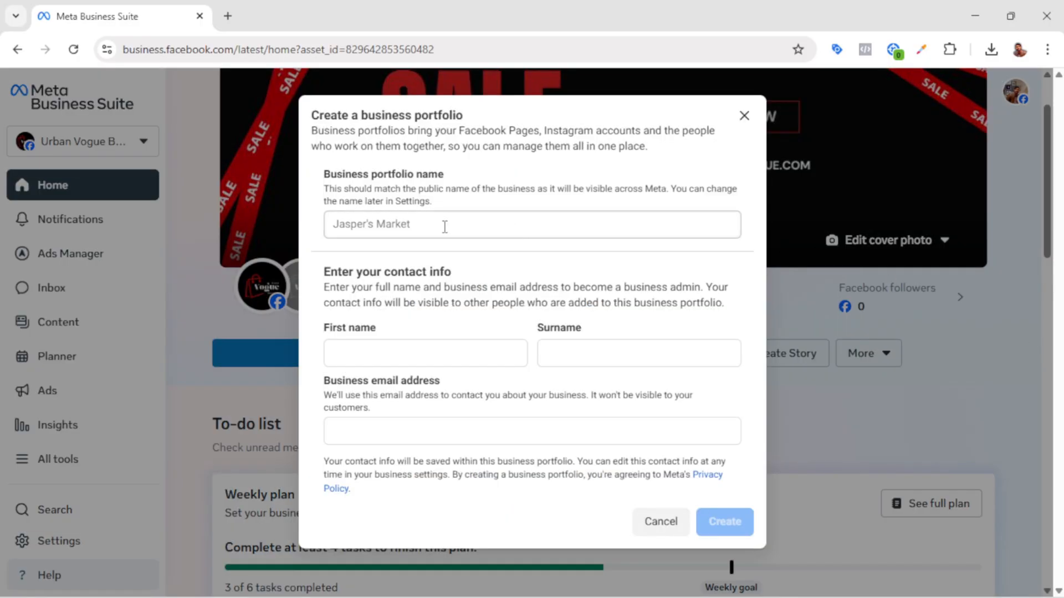
click(336, 222)
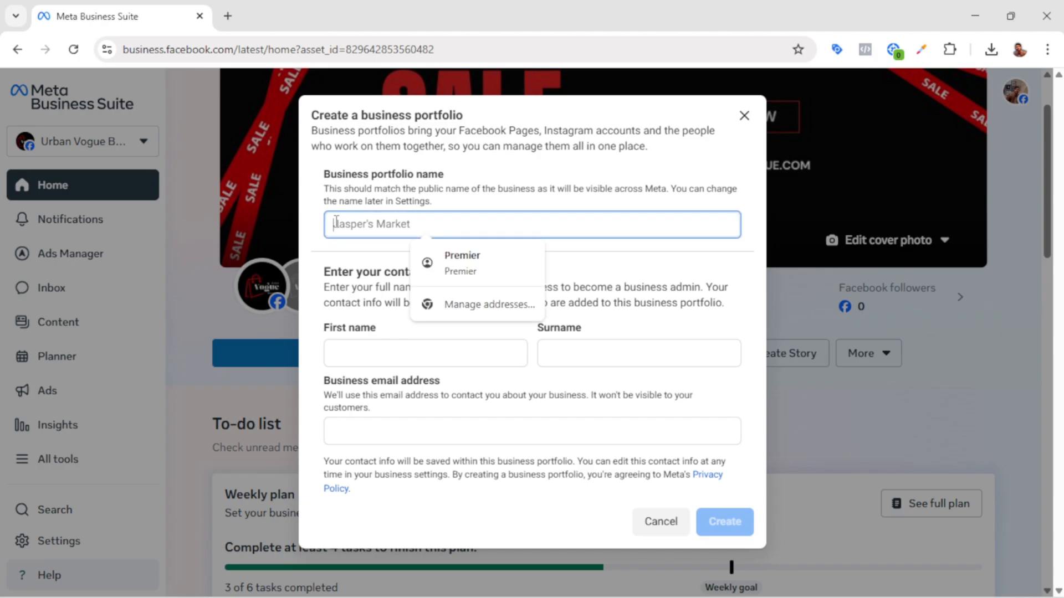
click(355, 353)
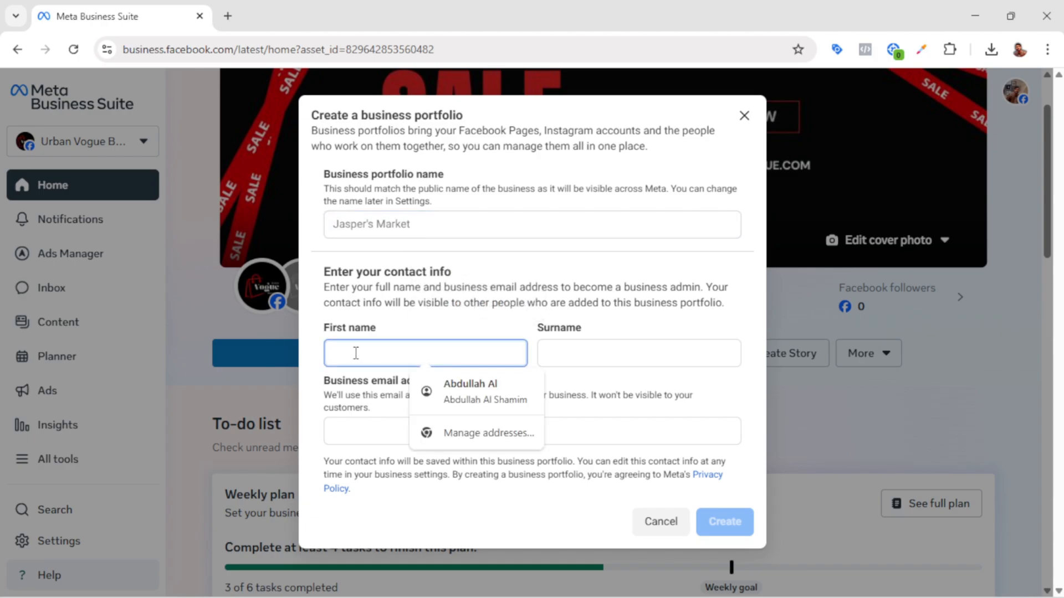
click(595, 352)
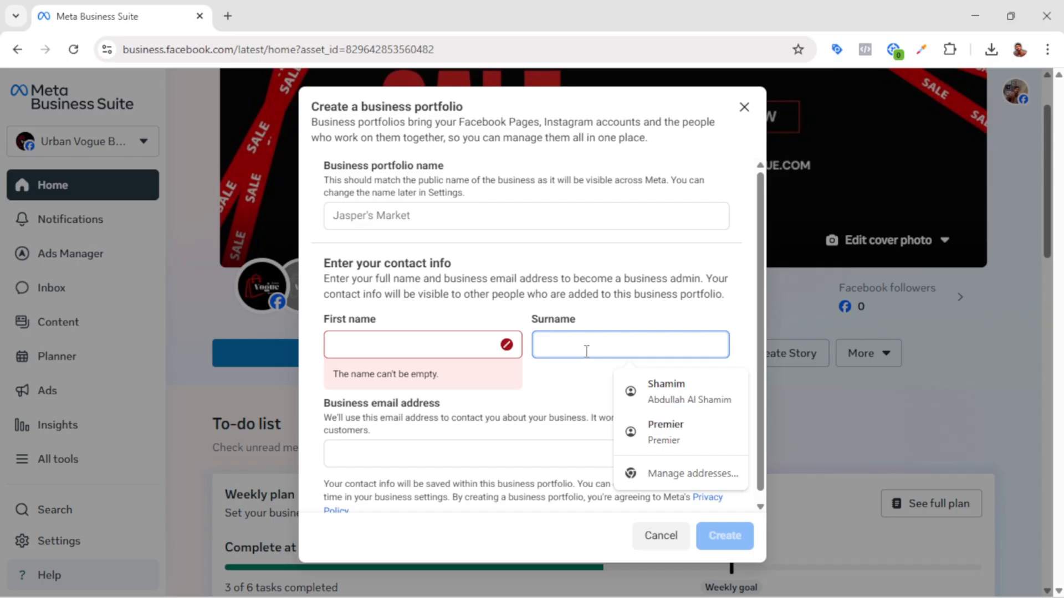
click(381, 455)
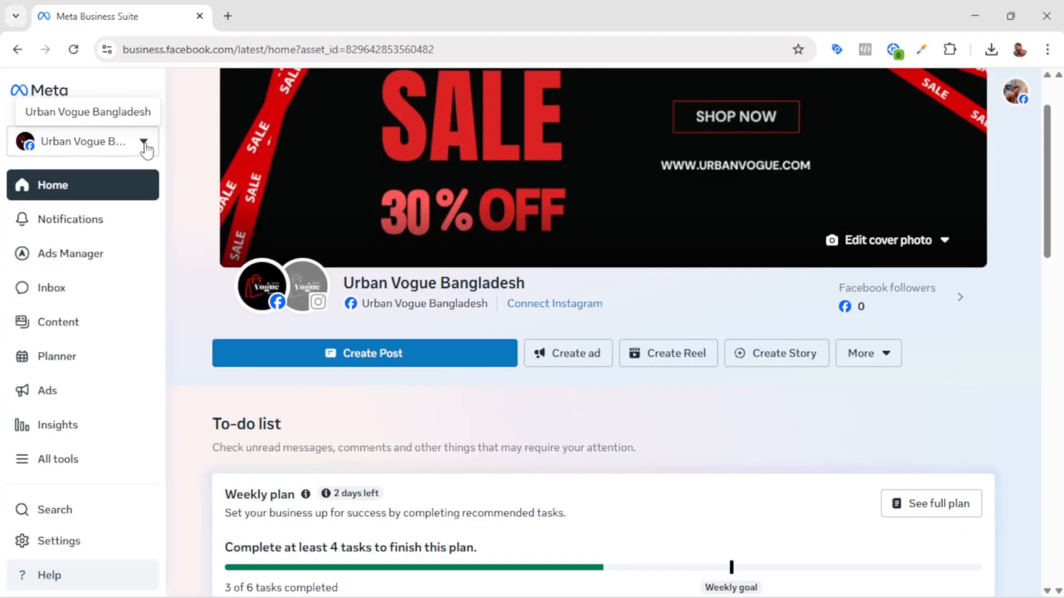
Step: Switch to the Premier Analytics business portfolio and review its home page down to the weekly plan
click(144, 146)
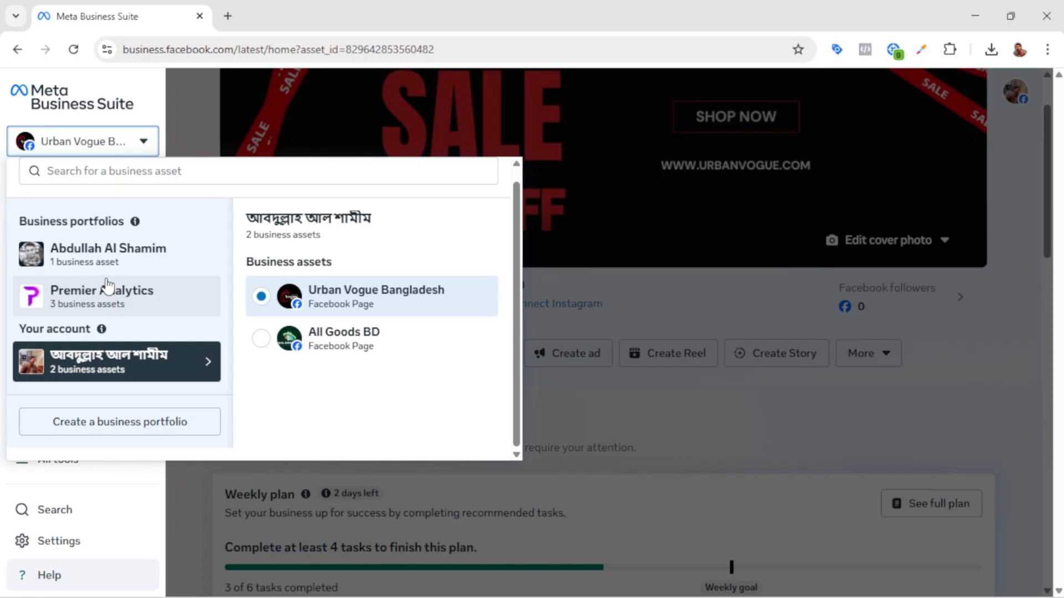
click(121, 306)
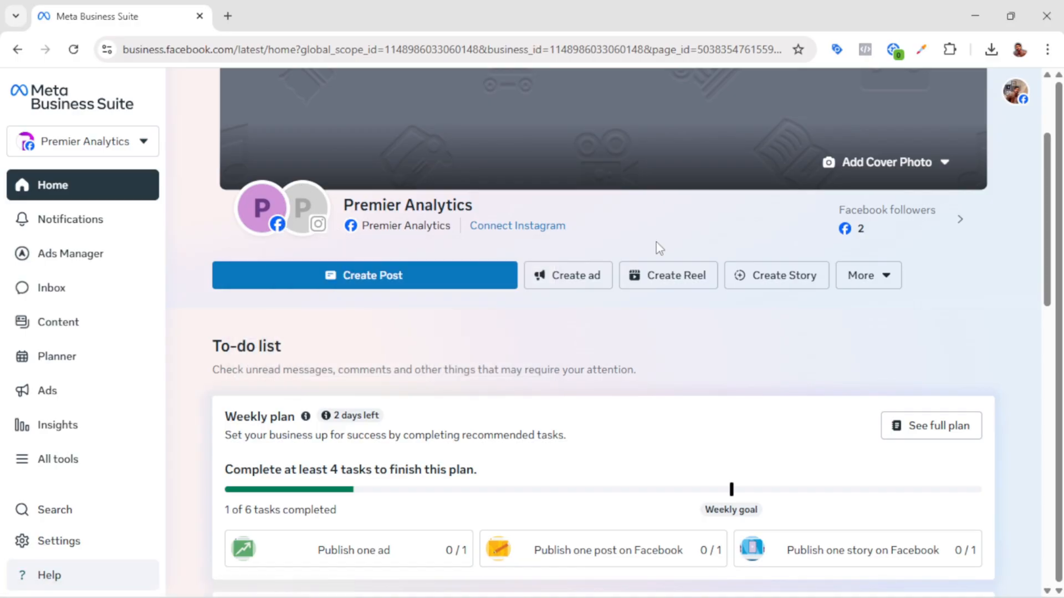
mouse_move(438, 228)
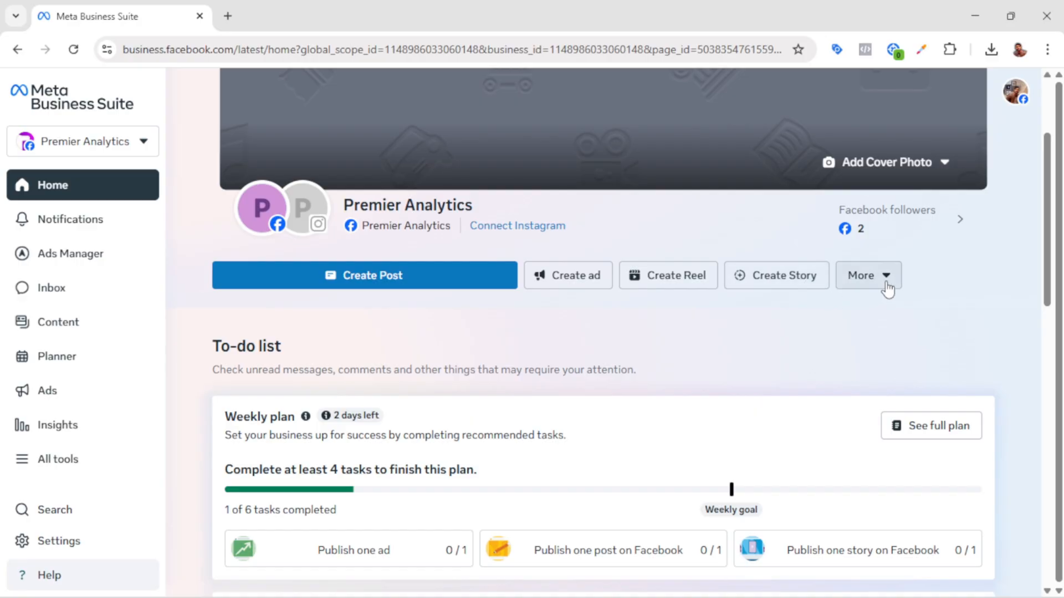
scroll(440, 394, up, 1)
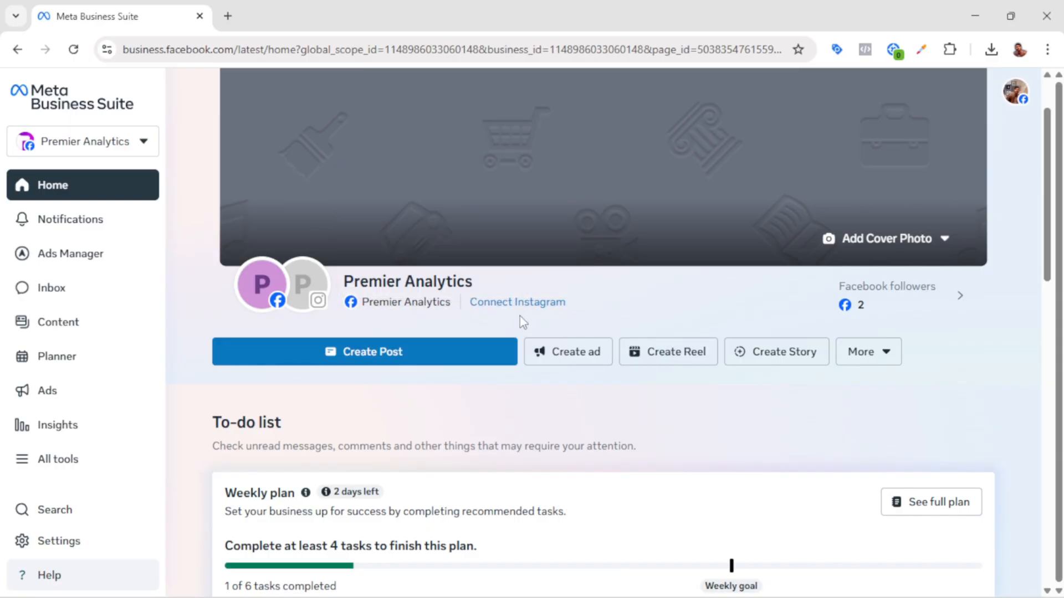
scroll(629, 480, up, 1)
scroll(629, 479, down, 4)
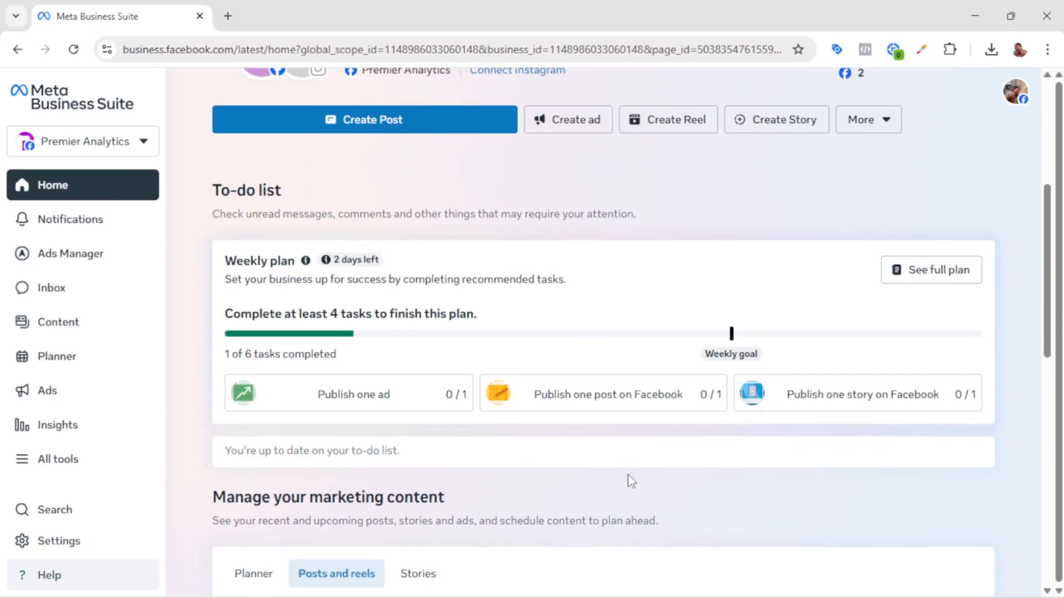
drag(226, 263, 295, 264)
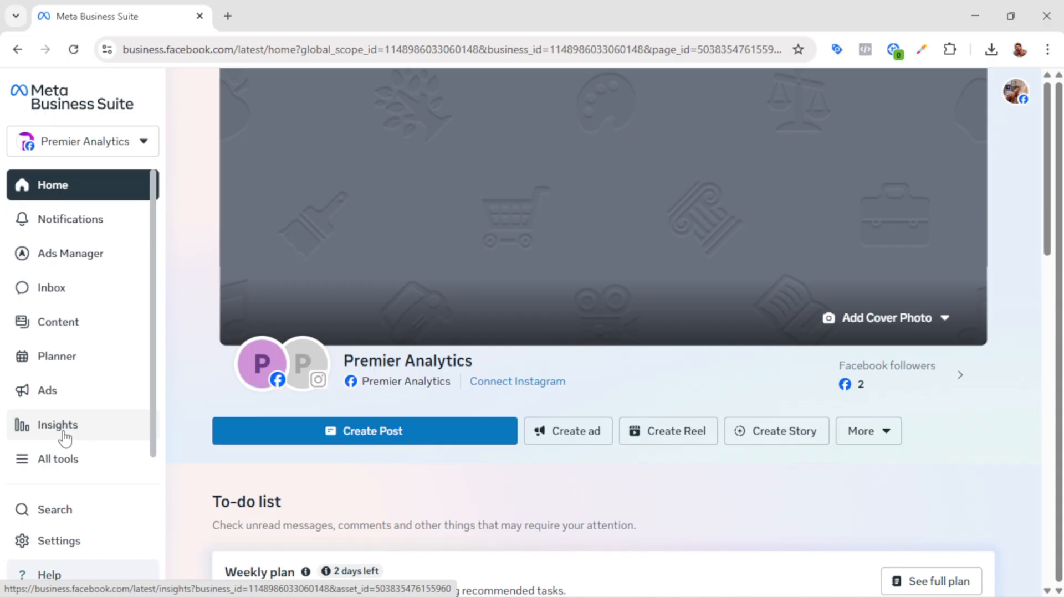
Step: Open the full list of business tools, look through its categories, and return to the home page
click(24, 463)
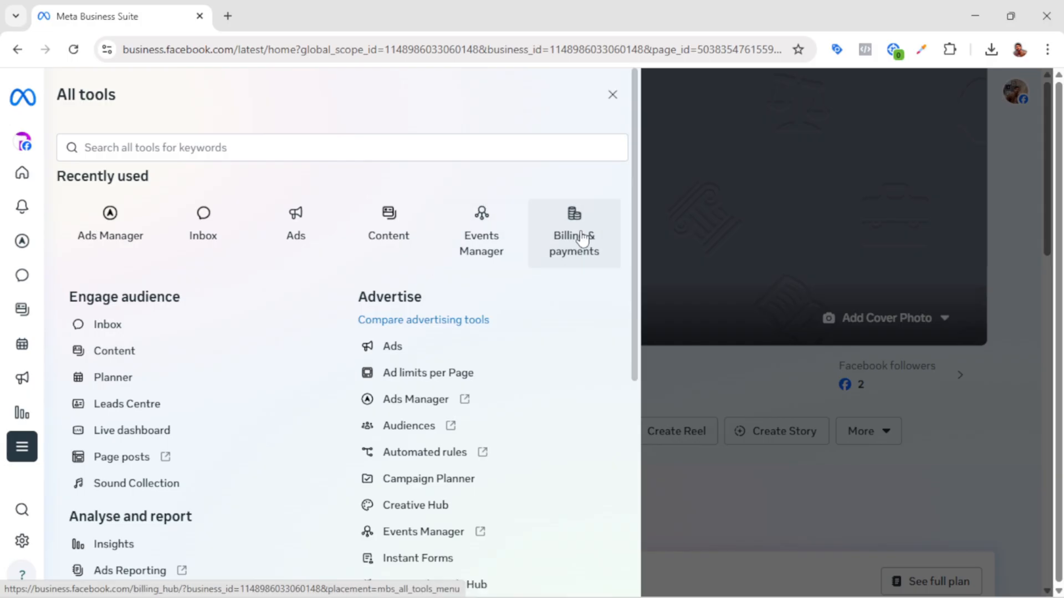
scroll(314, 373, down, 3)
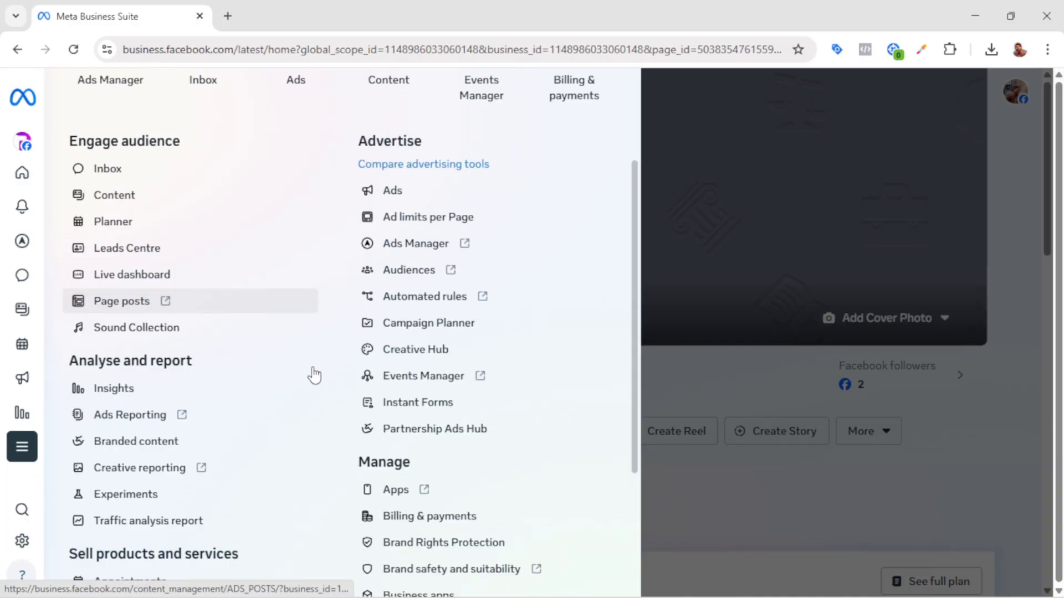
scroll(313, 370, down, 3)
scroll(311, 374, down, 1)
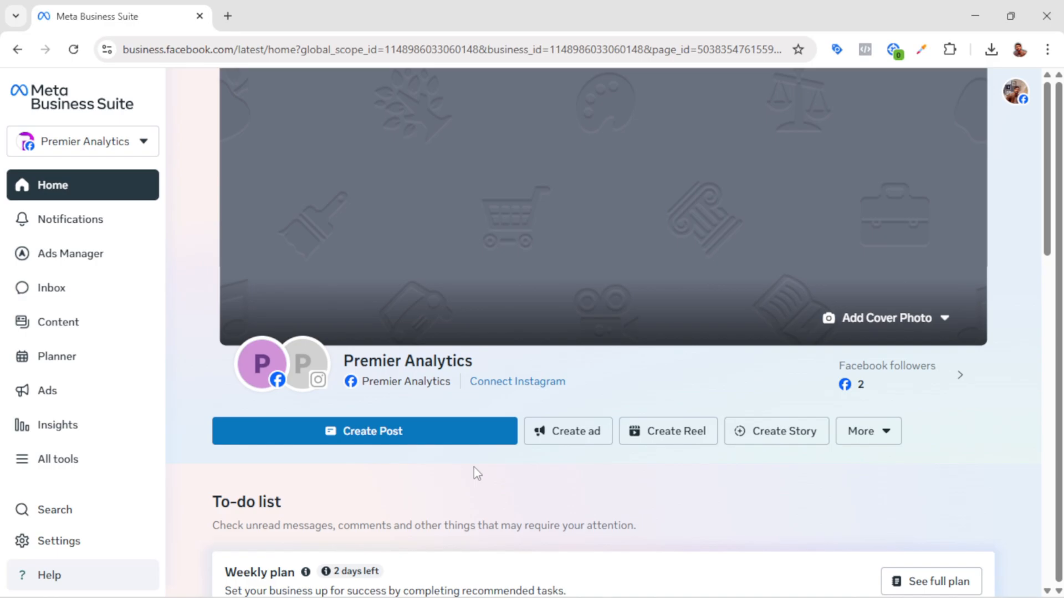
scroll(381, 395, down, 2)
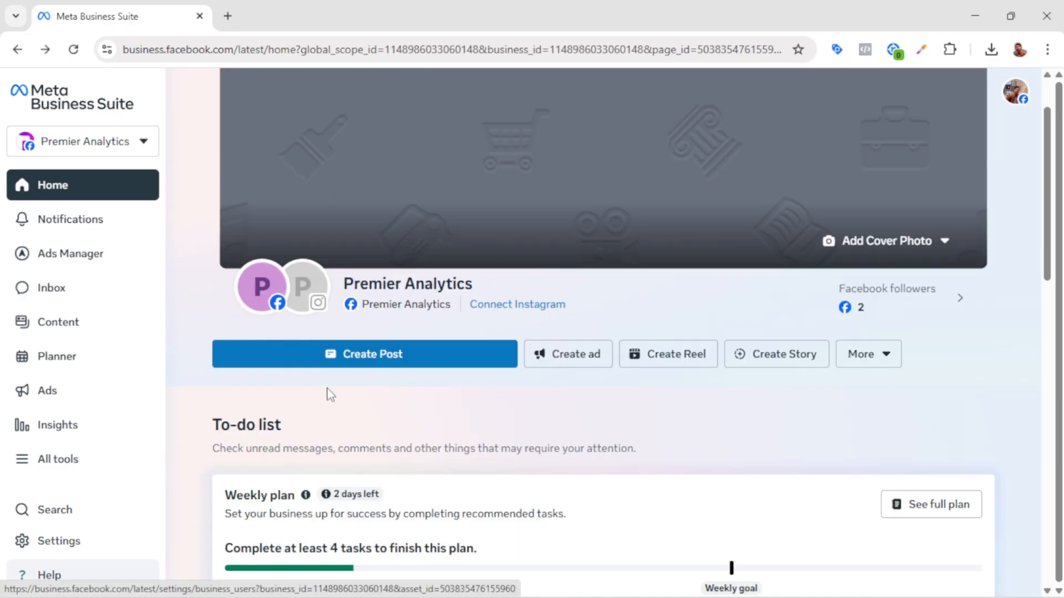
Step: Open the portfolio's business info in the settings, view the editing form for its picture, name and primary Page, and close the form
click(61, 550)
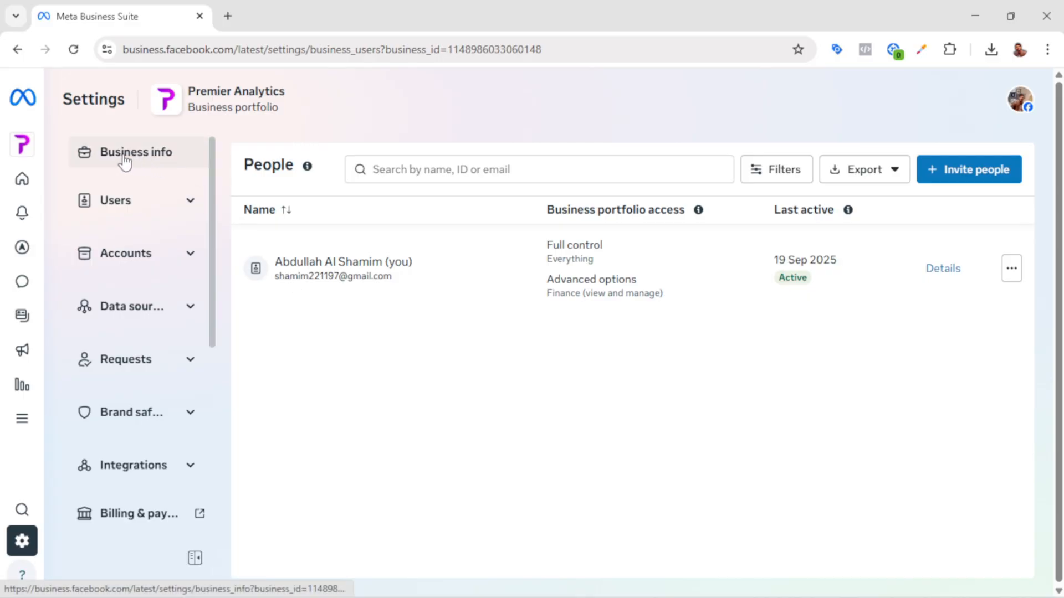
click(143, 160)
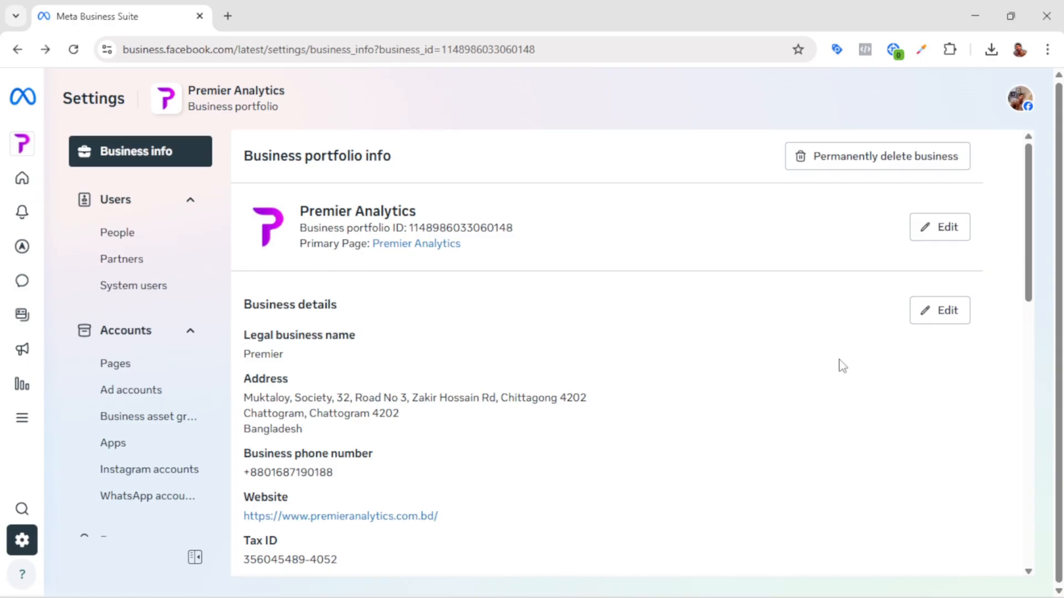
click(952, 233)
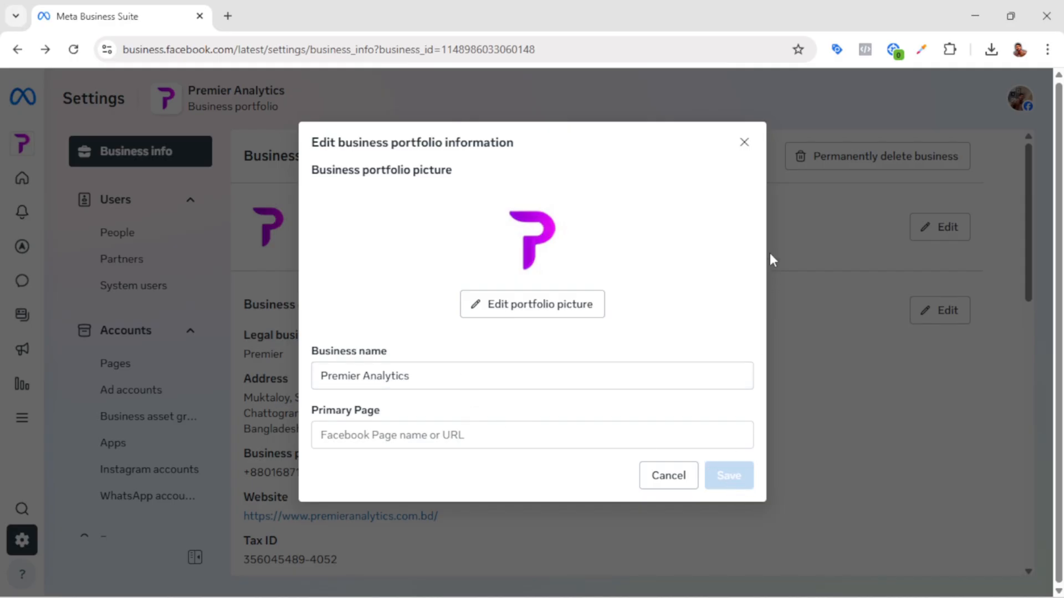
click(744, 143)
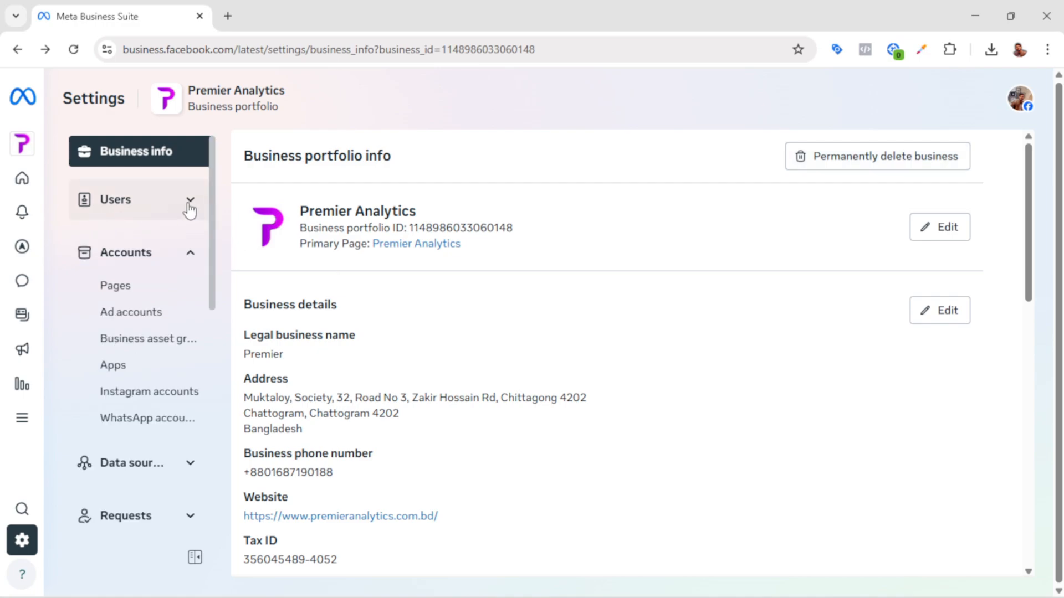
Step: Show the people with access to the portfolio, view the invitation form with its email and temporary access options, and dismiss it
click(191, 203)
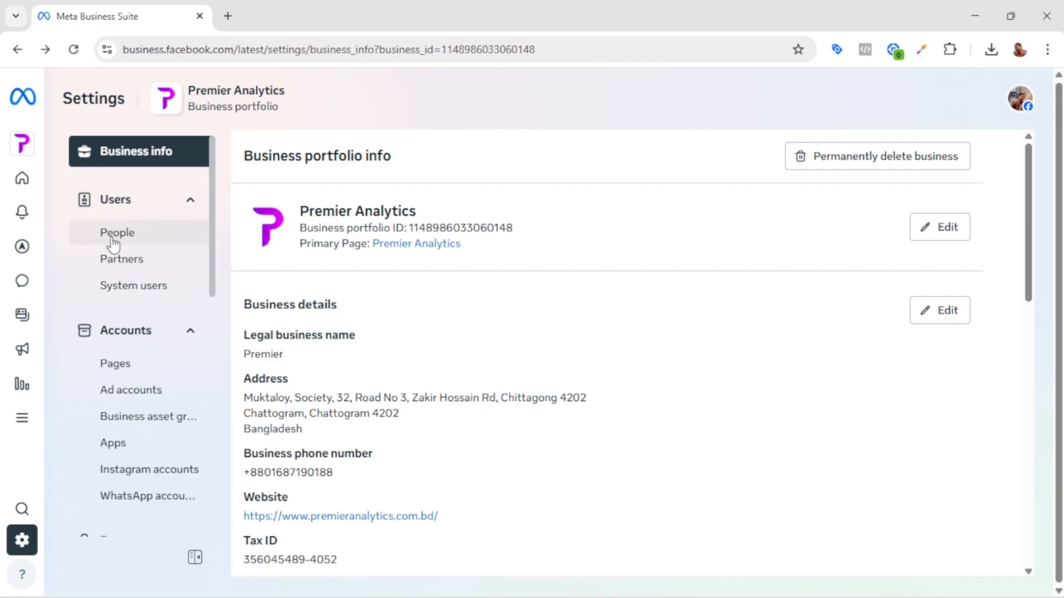
click(137, 237)
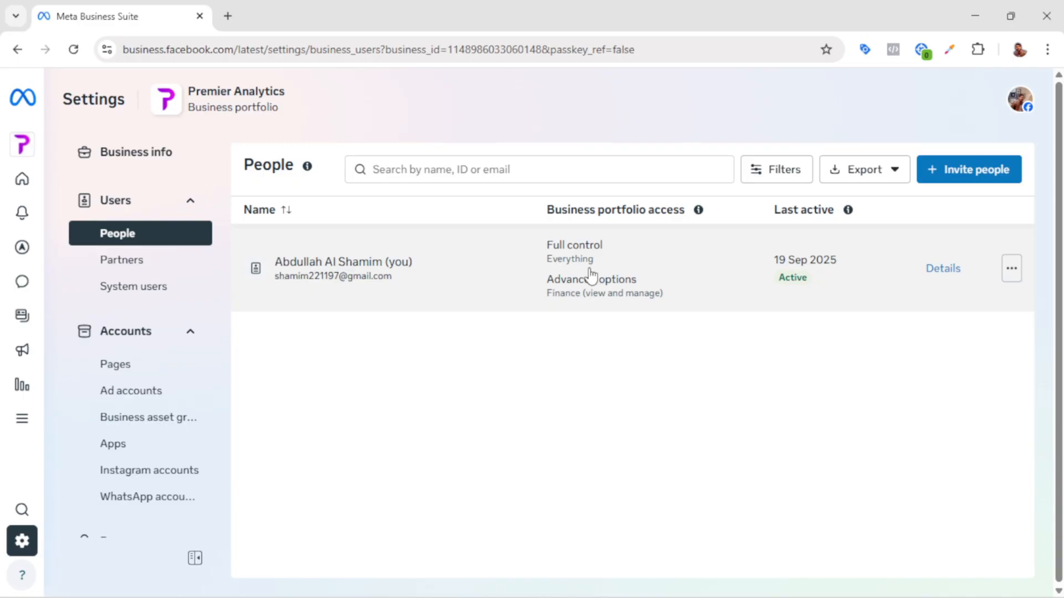
click(964, 172)
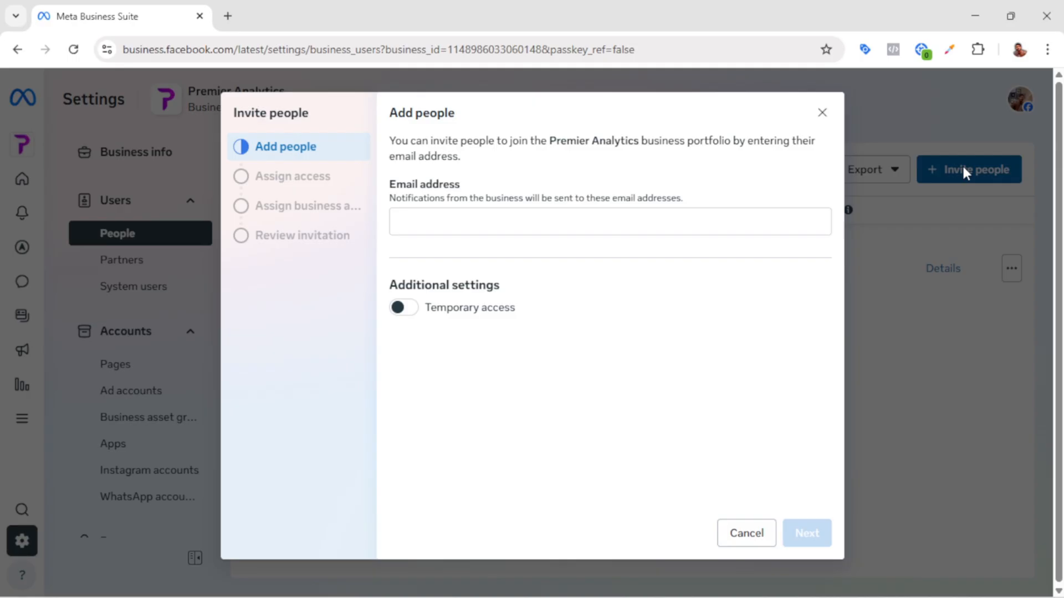
click(416, 218)
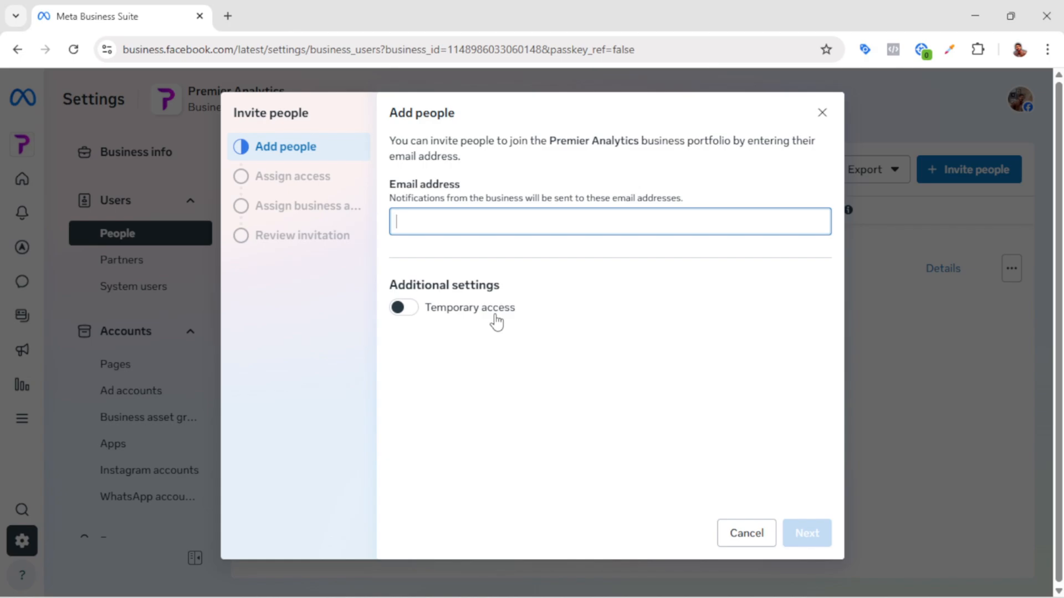
key(Escape)
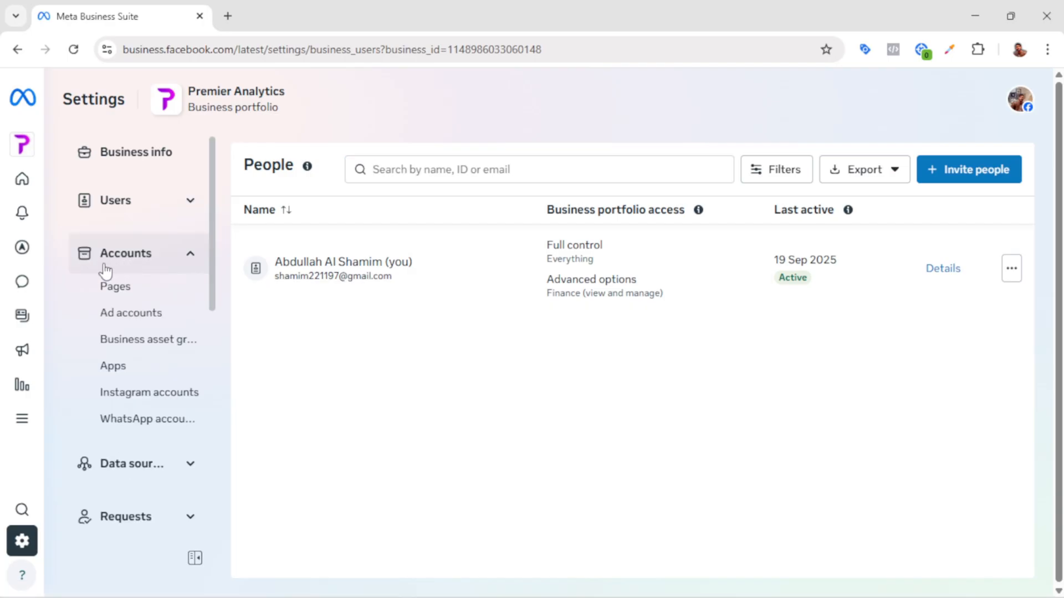
Step: Start adding an existing Facebook Page to the portfolio, search for it by name, and select the educational consultant's Page
click(128, 290)
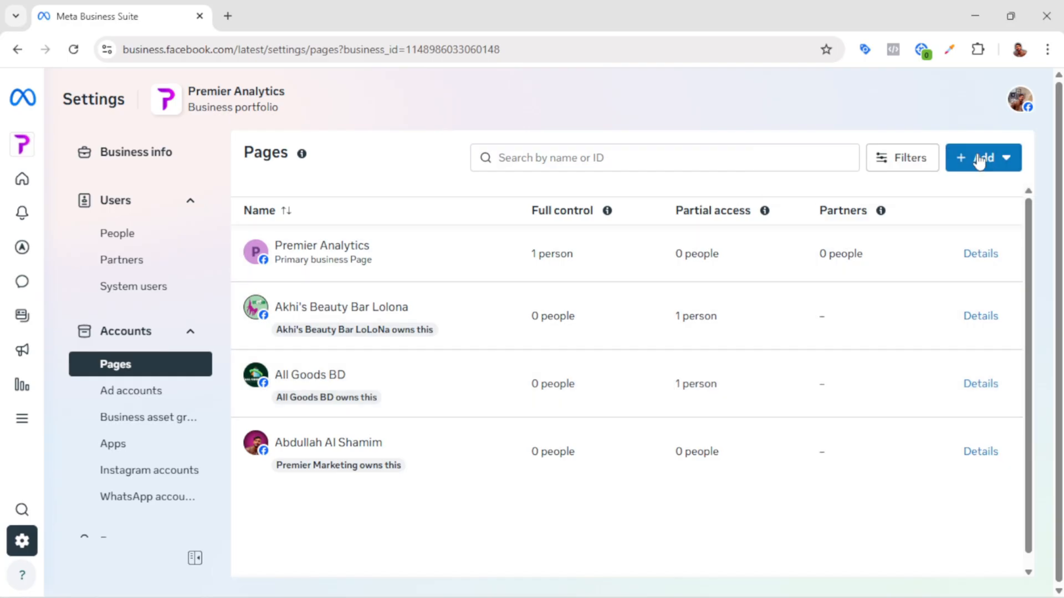
click(991, 164)
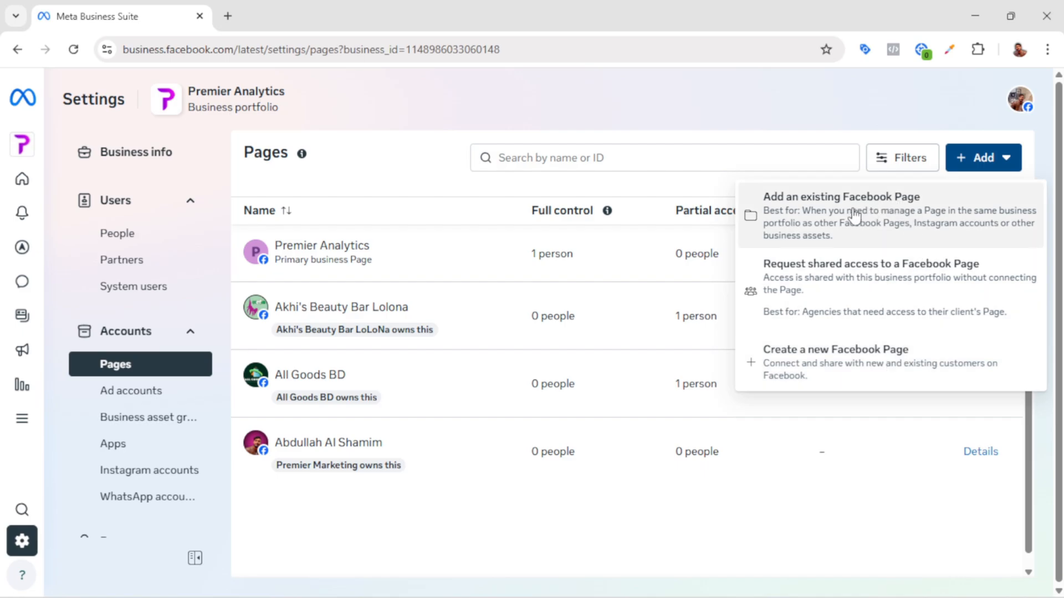
click(837, 214)
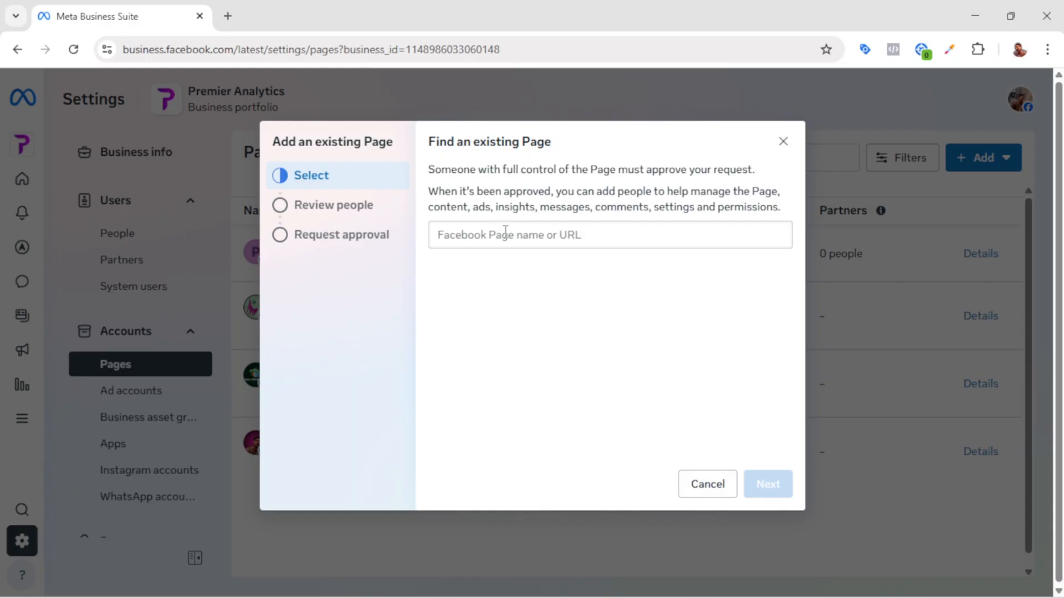
click(505, 231)
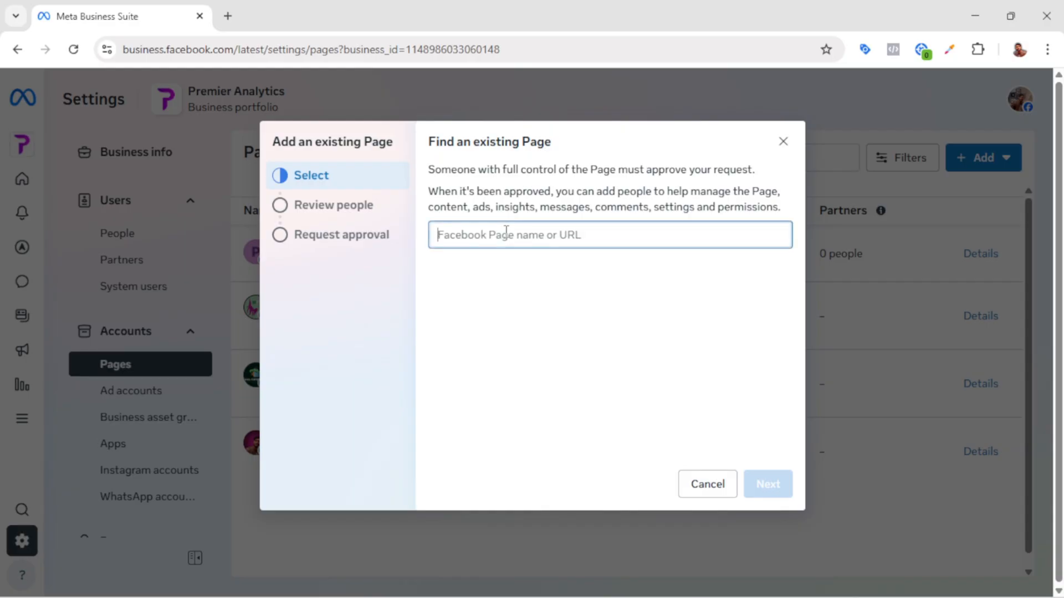
text(abdu)
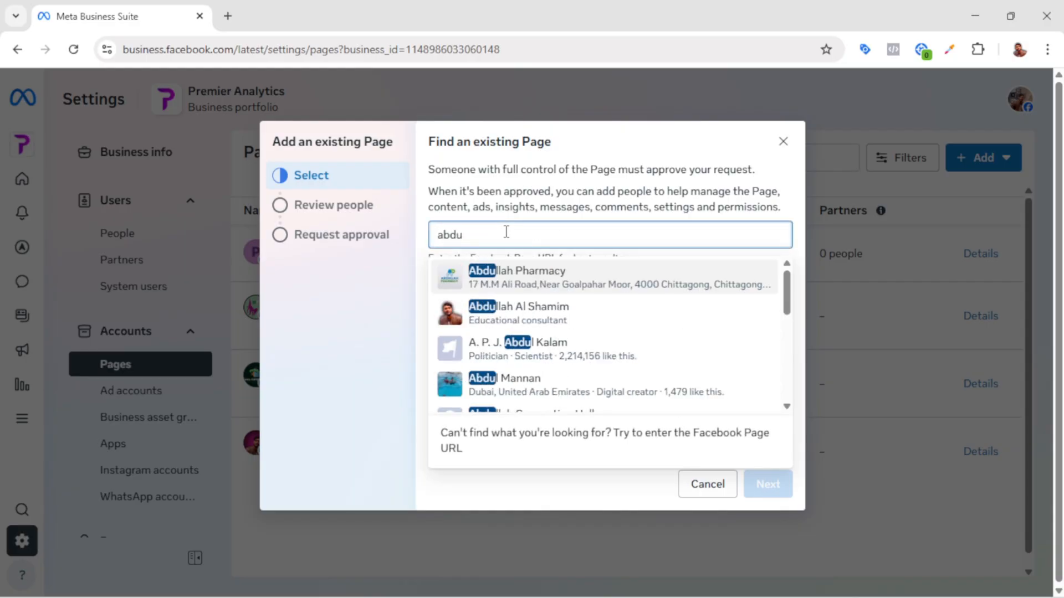
click(537, 319)
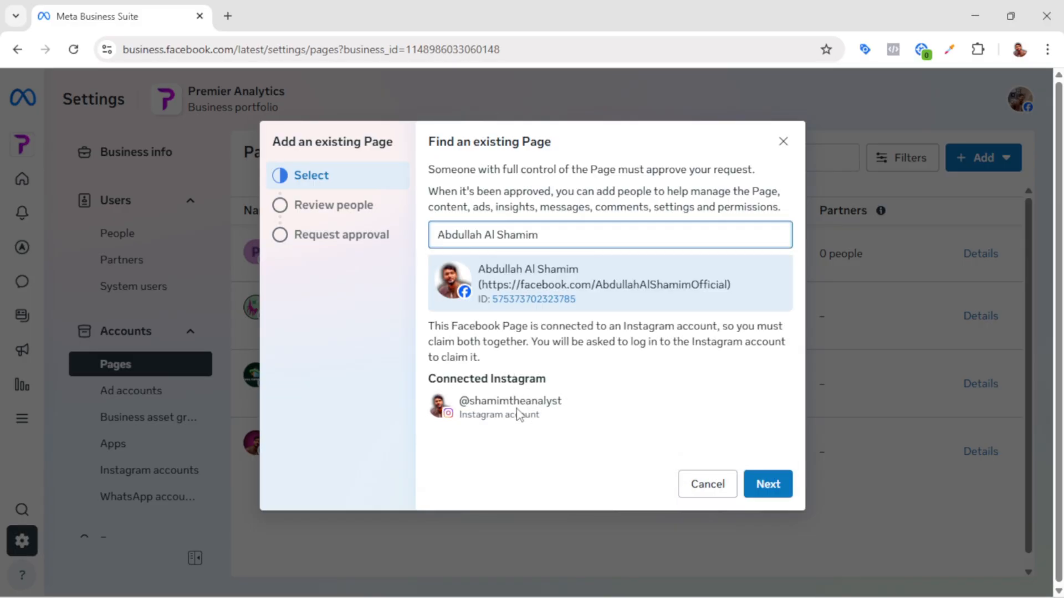
Step: Proceed past the review of people with Page access and agree to the Meta and Instagram terms in the approval request
click(765, 489)
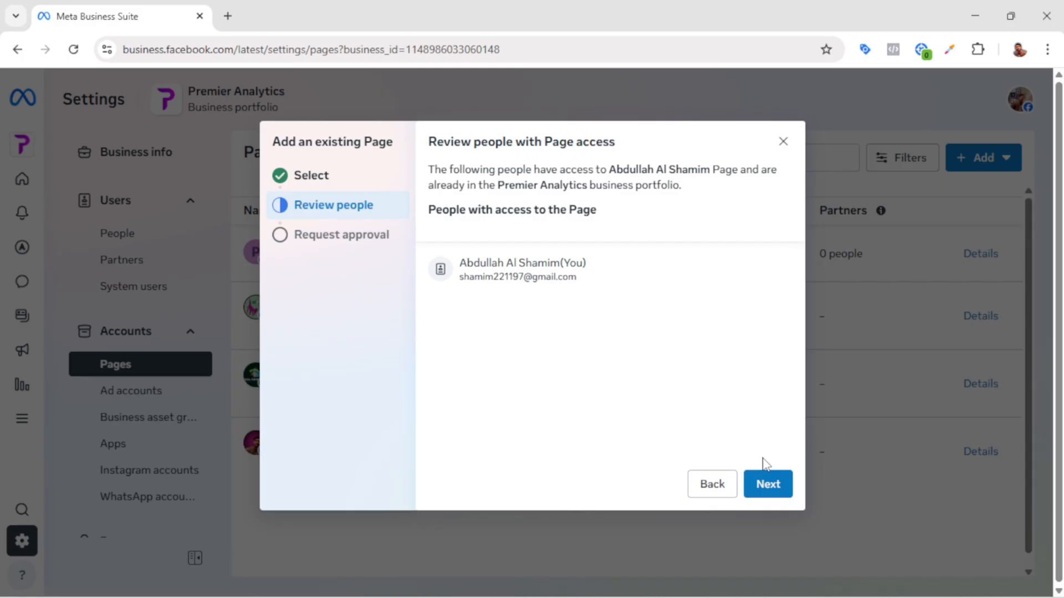
click(768, 485)
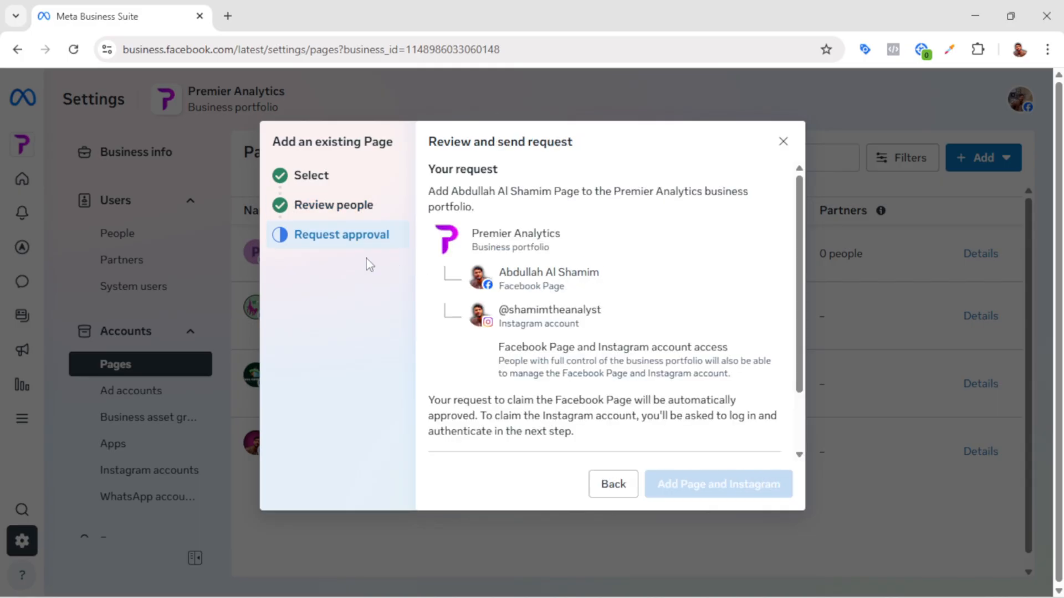
scroll(552, 327, down, 2)
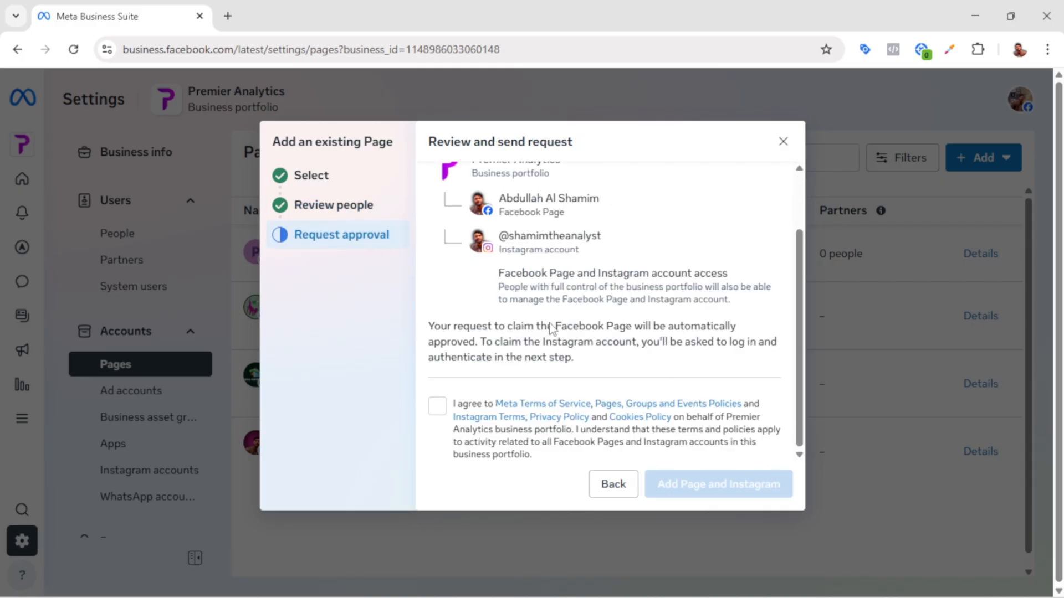
click(441, 410)
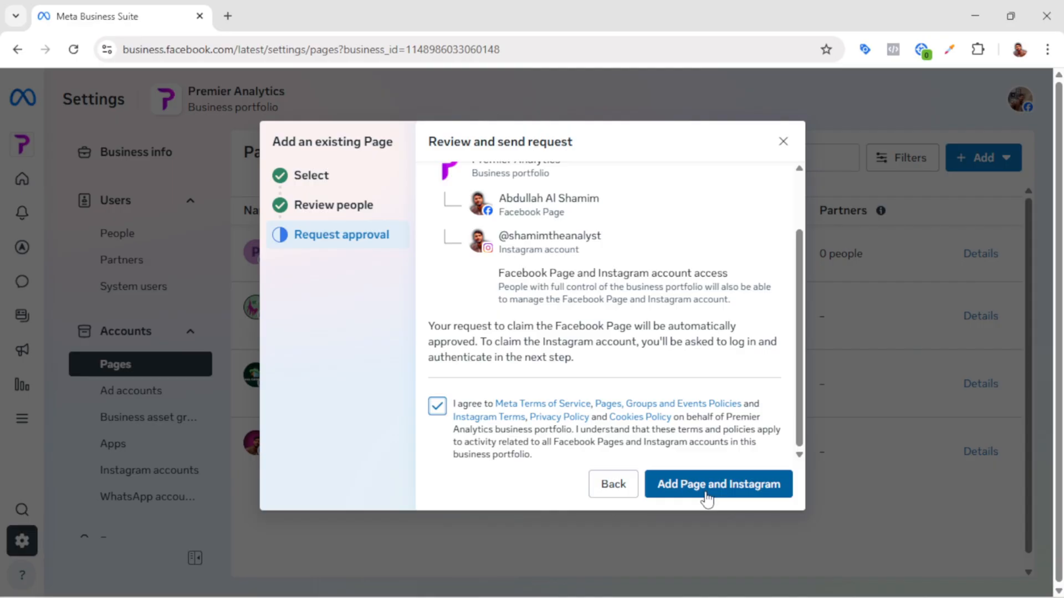
Step: Start claiming an Instagram account for the portfolio, highlight the professional accounts notice, agree to the Instagram terms, and submit the claim
click(162, 475)
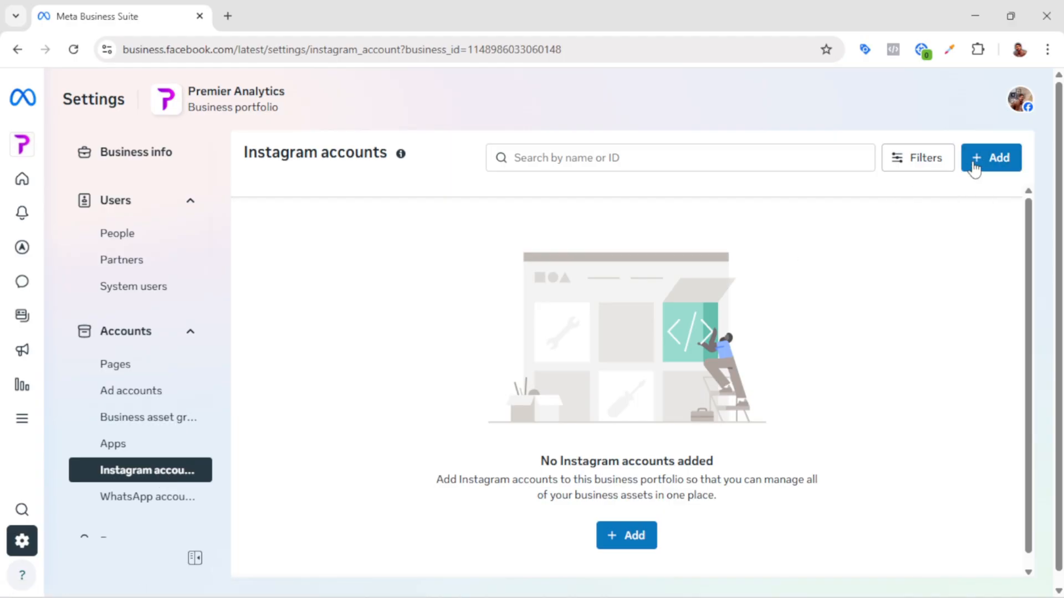
click(993, 164)
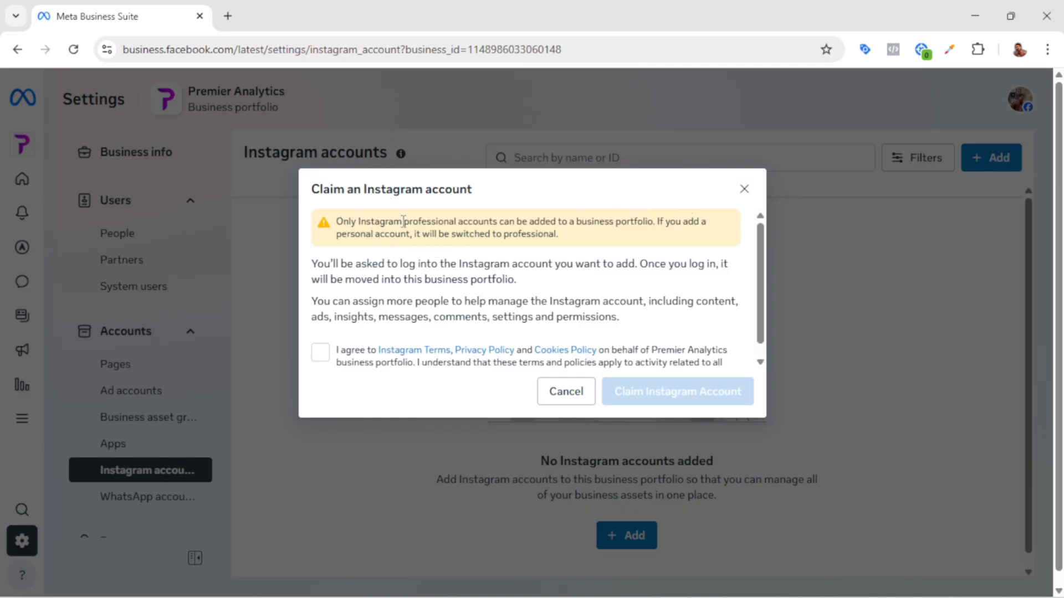
drag(352, 222, 495, 221)
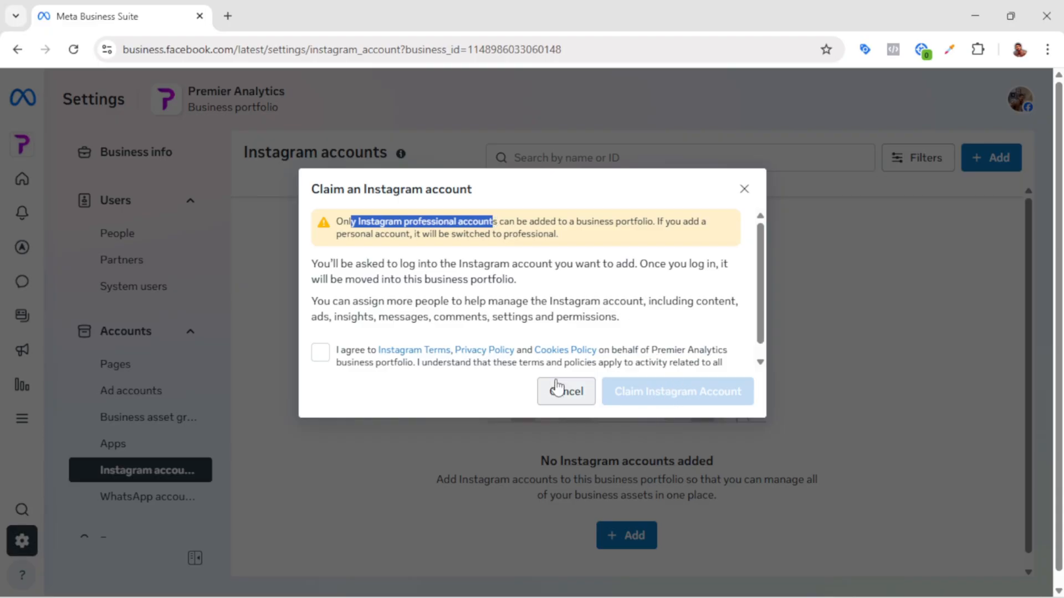
click(320, 354)
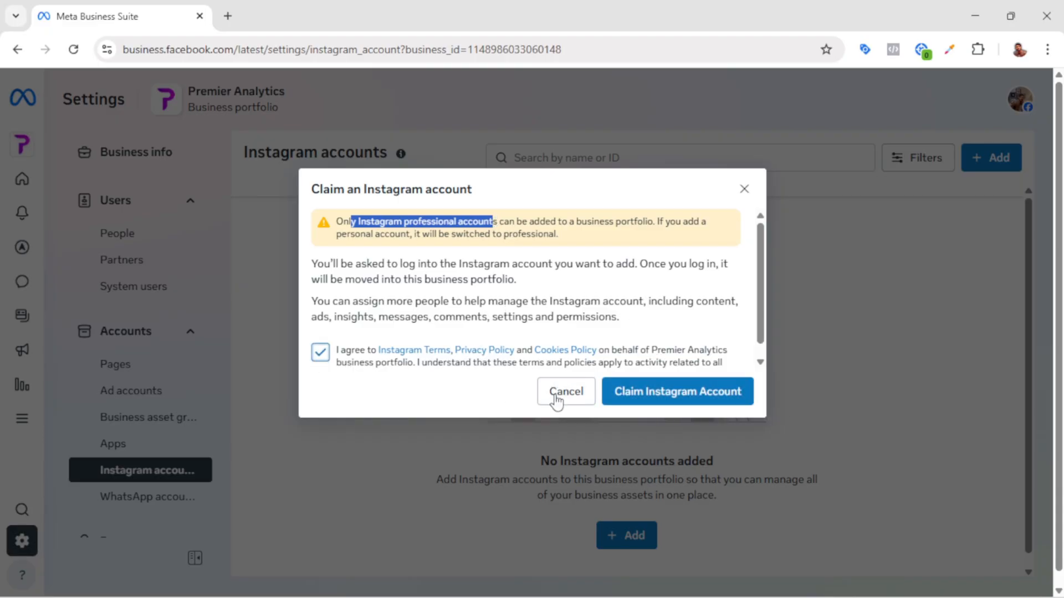
click(650, 393)
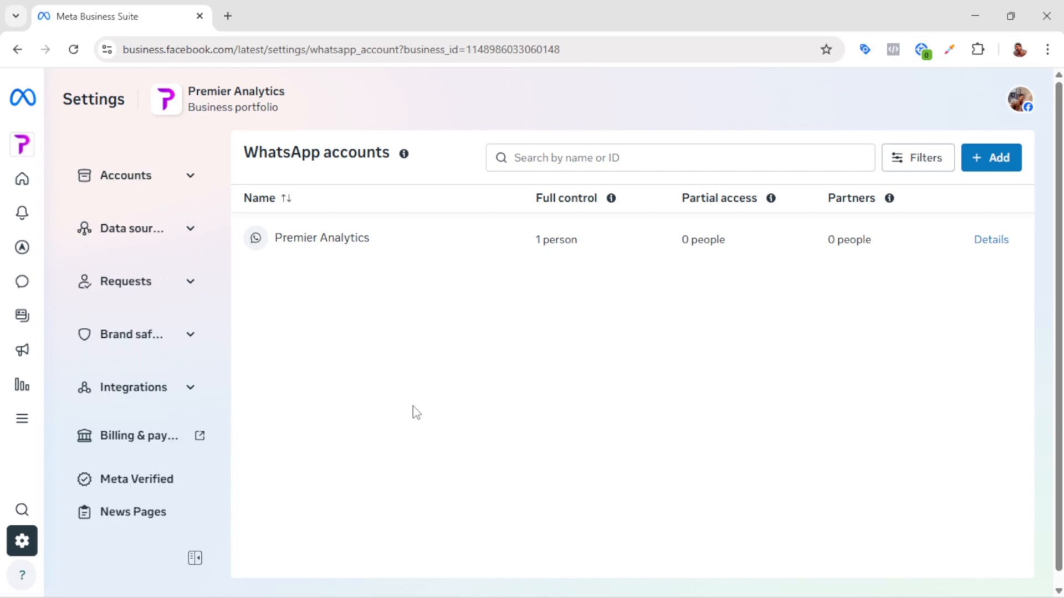
Step: Open the portfolio's Security Centre settings and require two-factor authentication for Everyone
scroll(168, 401, up, 3)
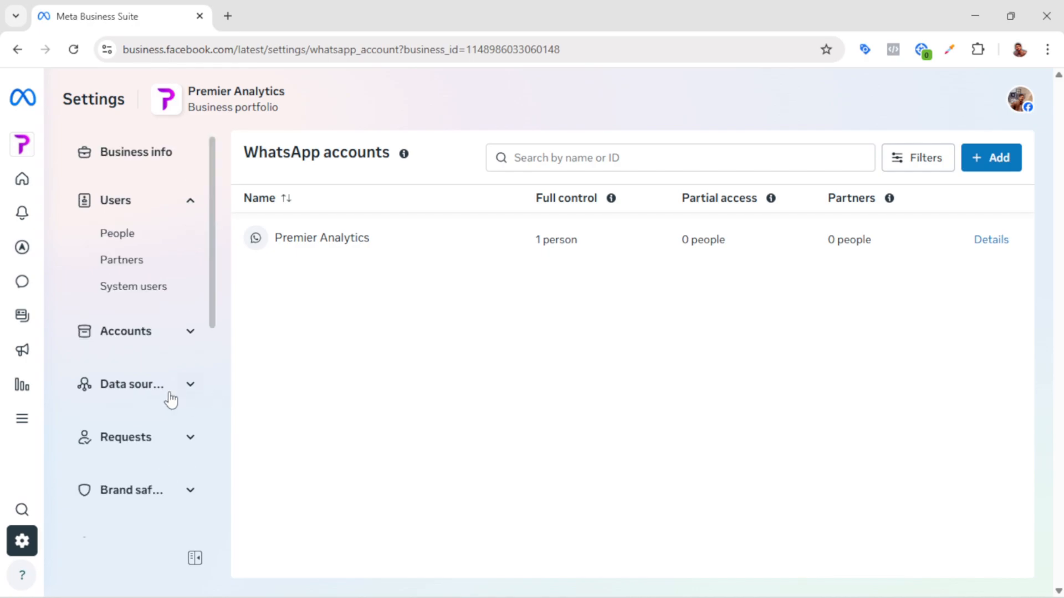
scroll(145, 405, down, 4)
scroll(142, 408, down, 1)
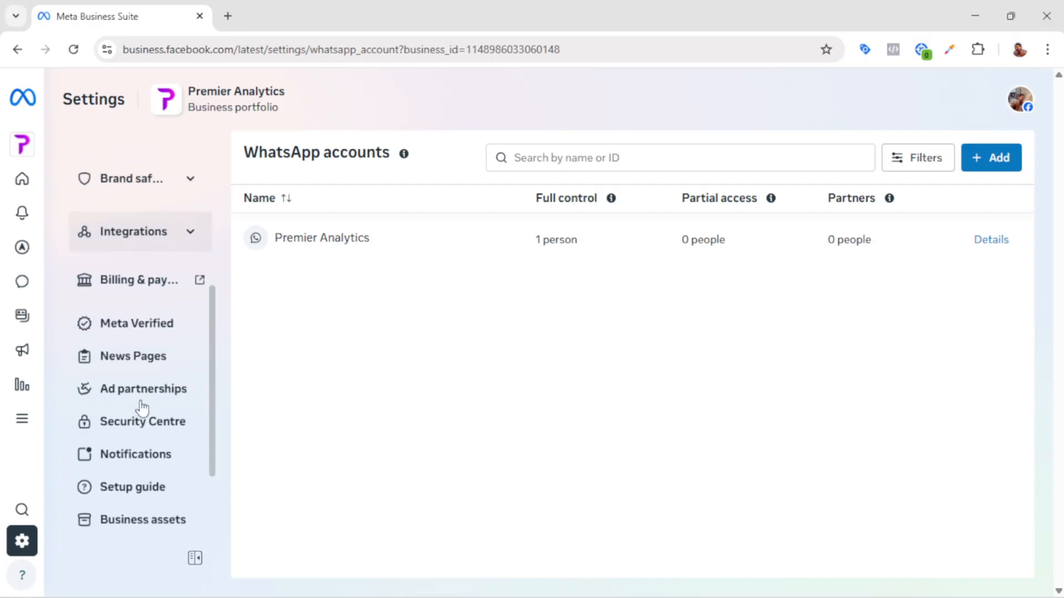
click(136, 430)
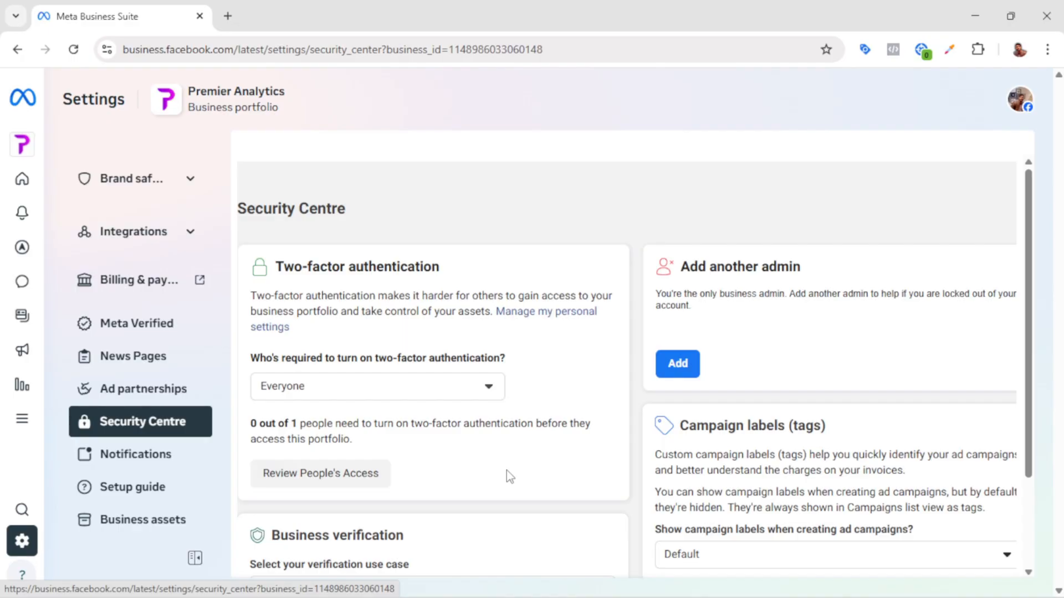
scroll(420, 481, down, 1)
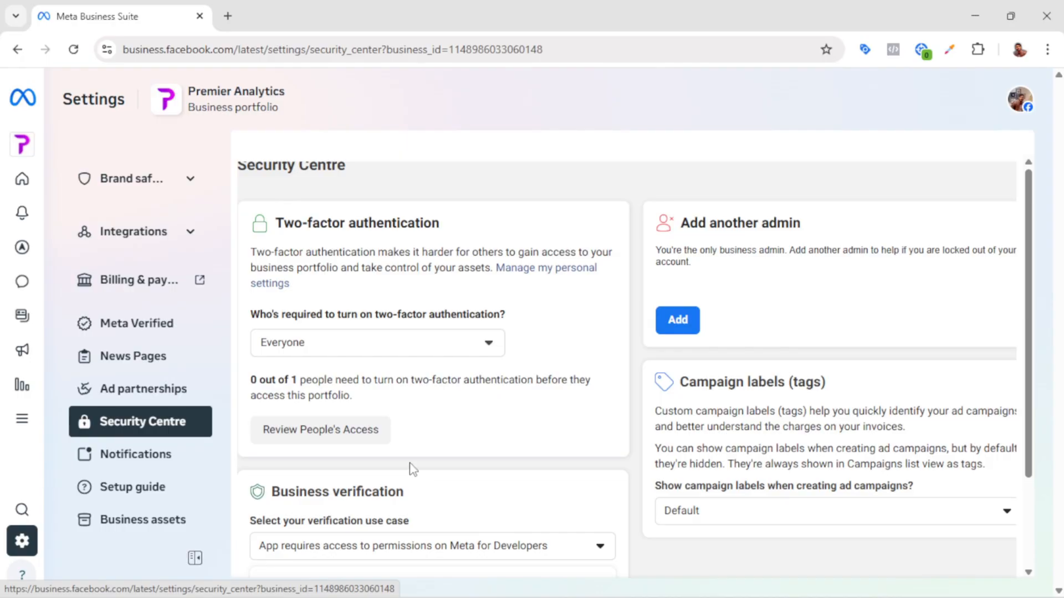
click(491, 347)
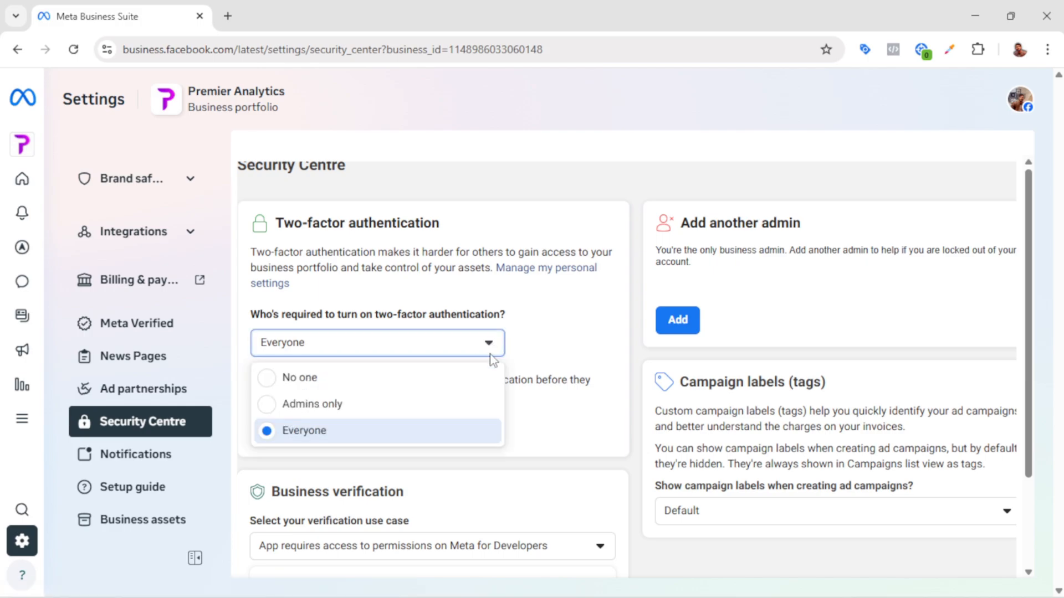
click(341, 431)
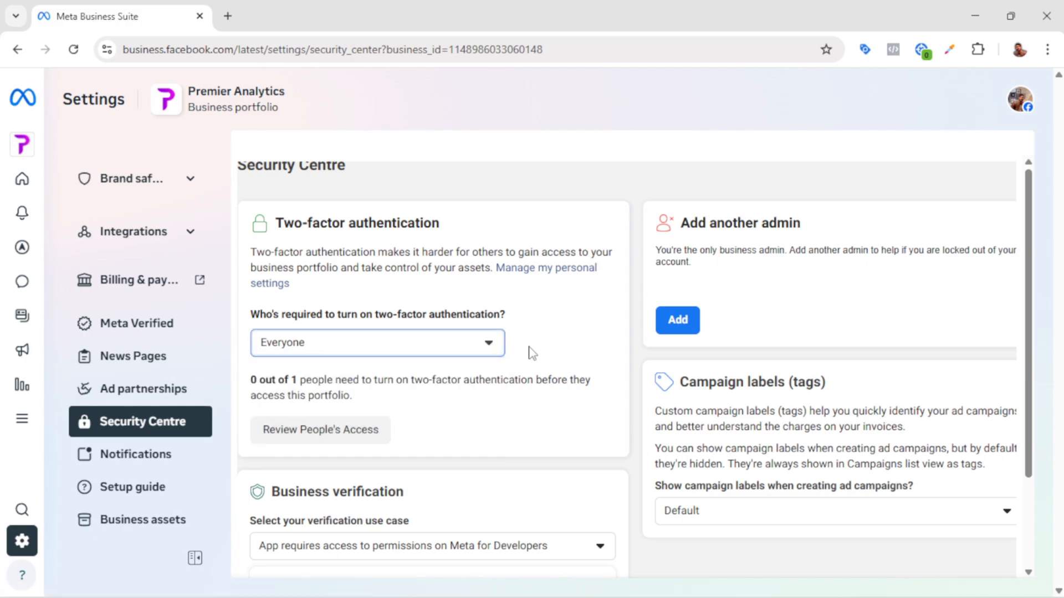